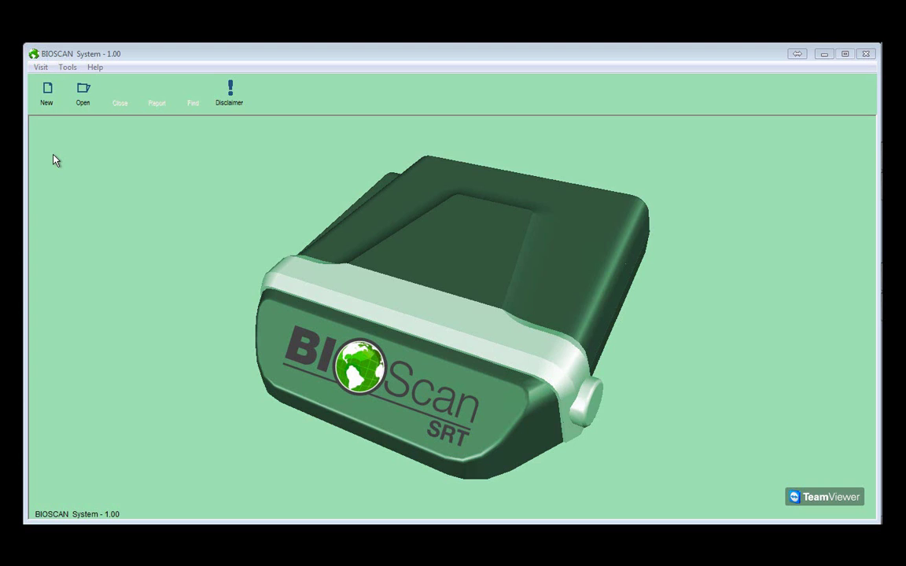
# Create a new visit for an existing client found by last name, leaving the visit notes empty.
pyautogui.click(47, 92)
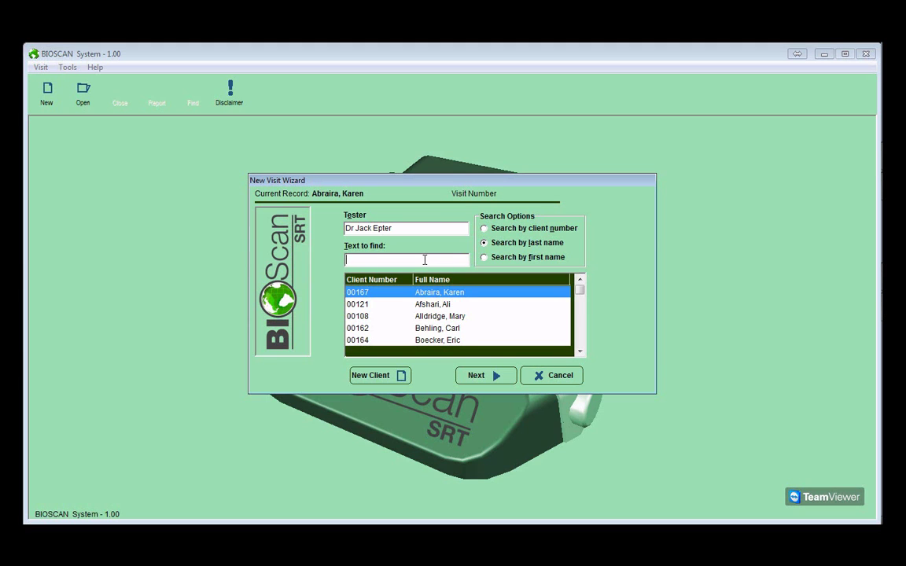
pyautogui.write('Epter')
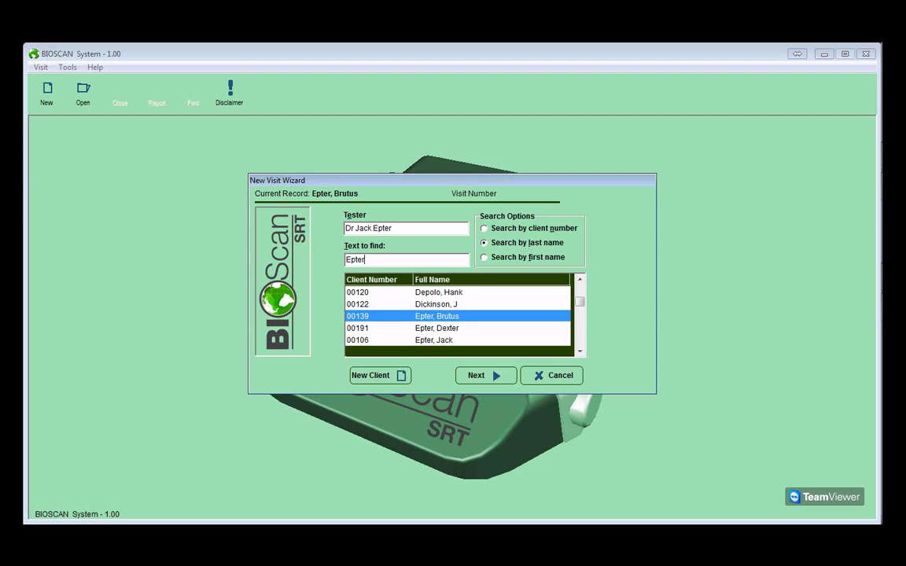
pyautogui.click(579, 351)
pyautogui.click(579, 352)
pyautogui.click(578, 352)
pyautogui.click(579, 352)
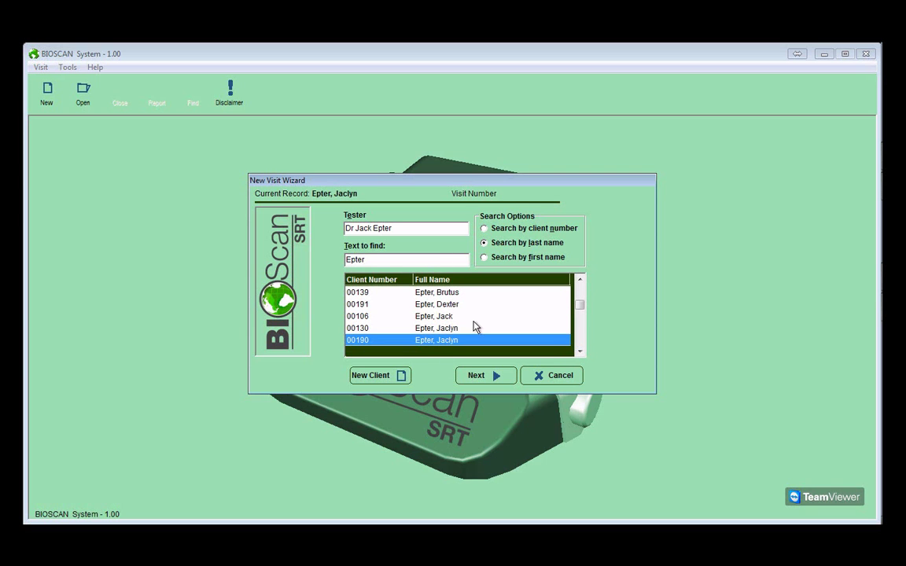
pyautogui.click(423, 316)
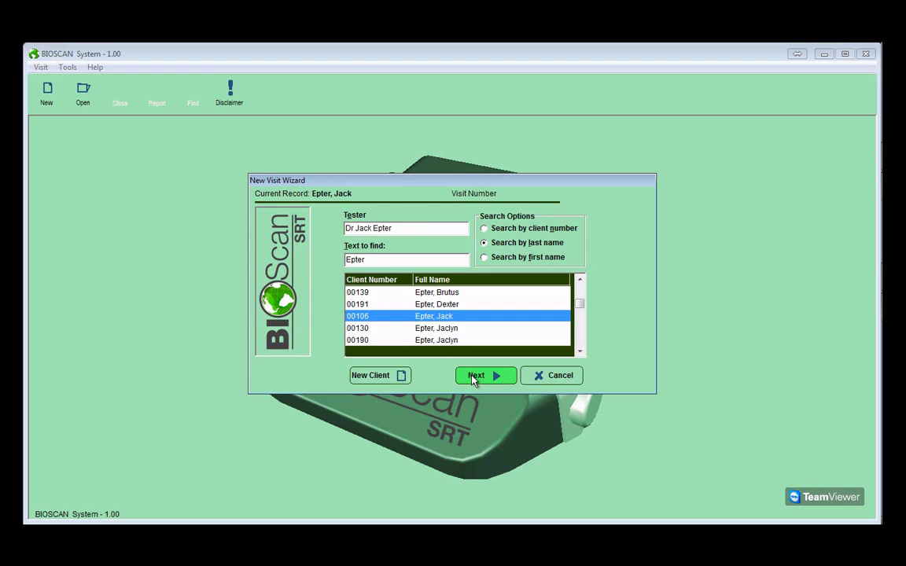
pyautogui.click(475, 378)
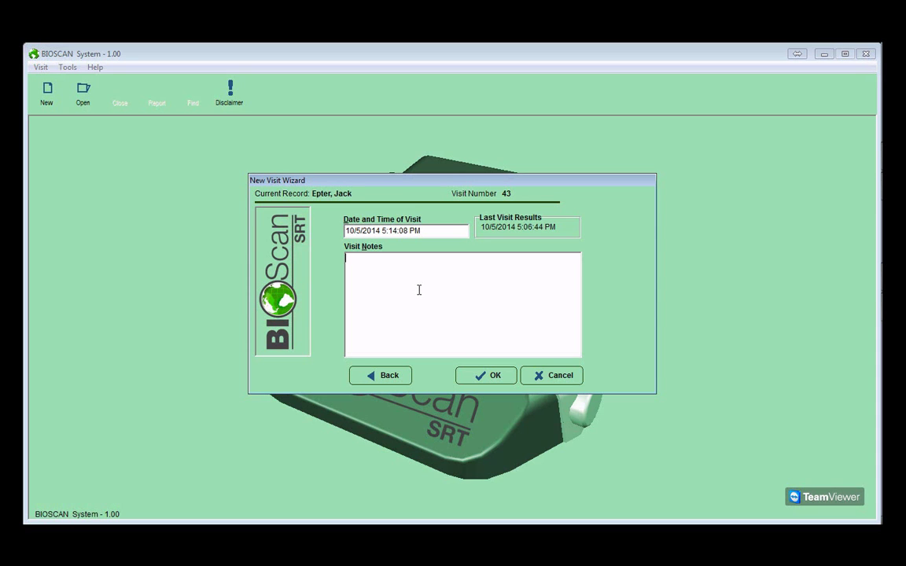
pyautogui.click(484, 376)
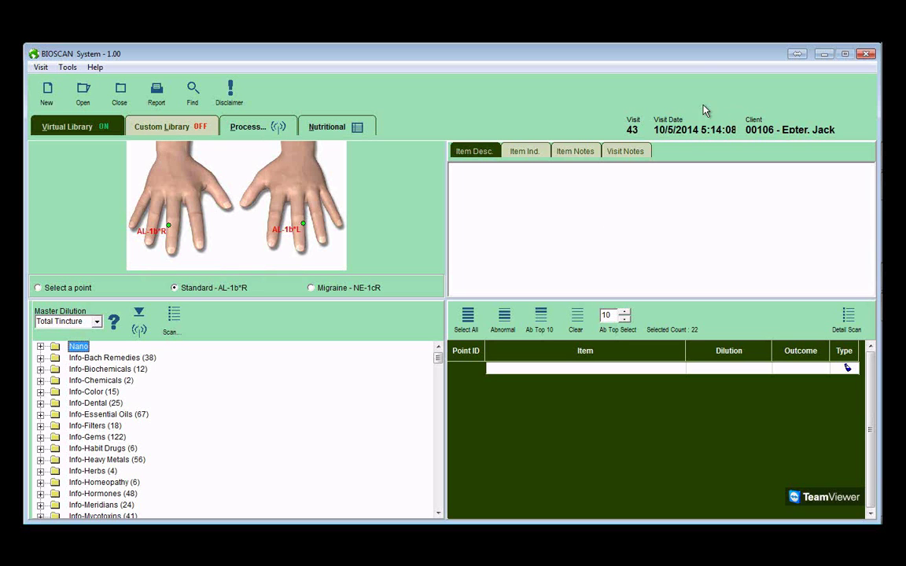
pyautogui.click(47, 95)
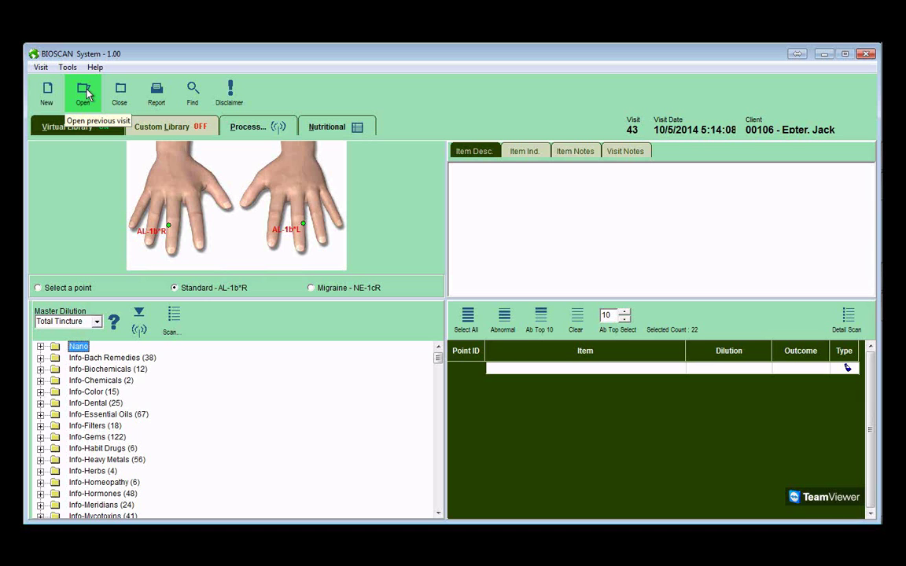
pyautogui.click(86, 95)
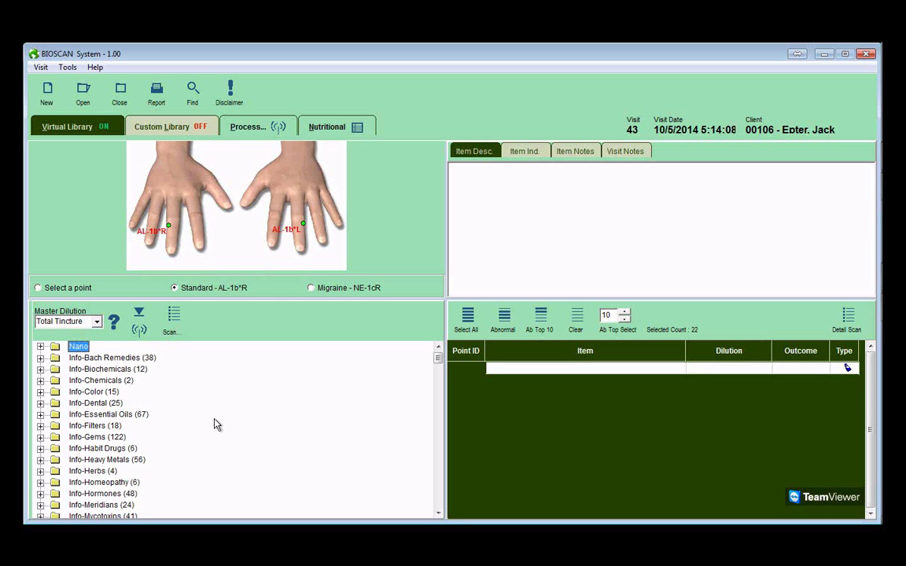
# Examine the Acid-base and Antioxidants items under Nano's Body 100+ point system scan folder, and collapse that folder again.
pyautogui.click(41, 347)
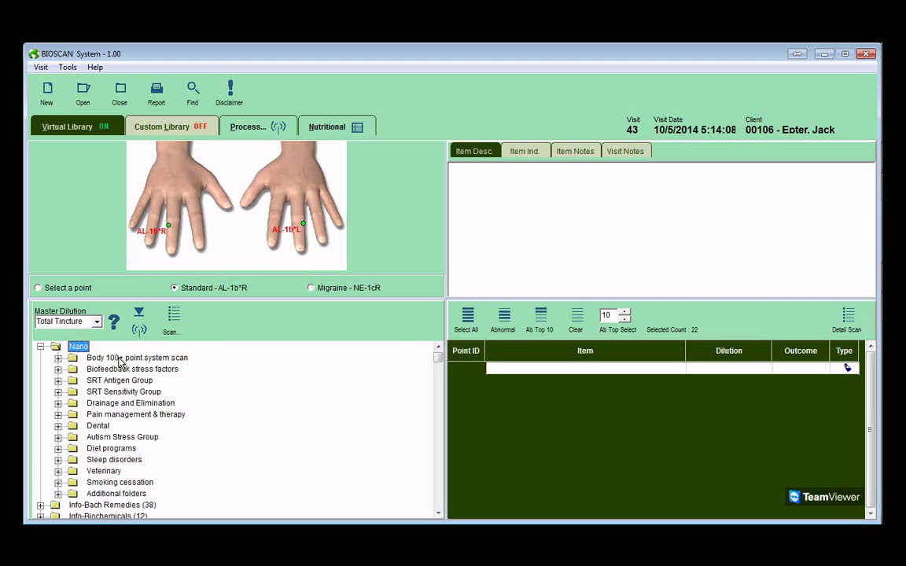
pyautogui.click(60, 358)
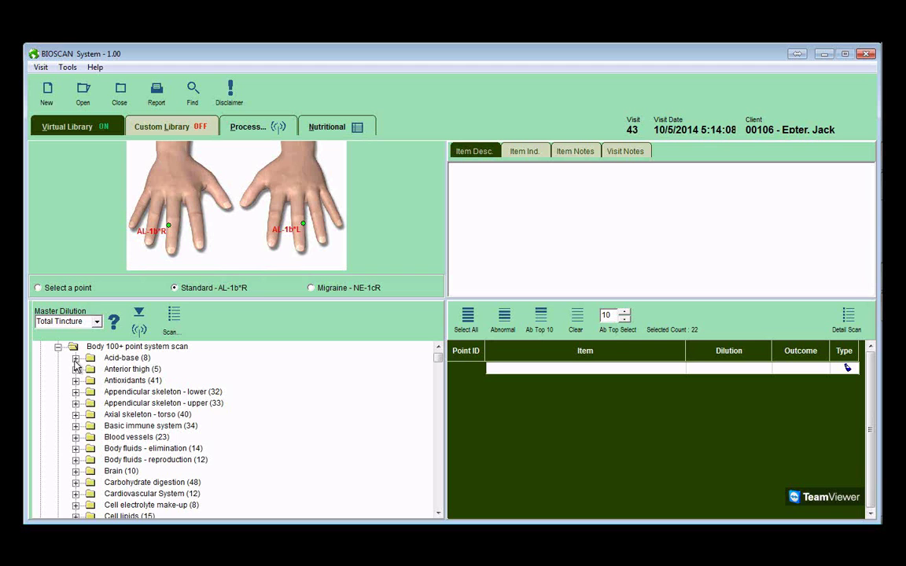
pyautogui.click(76, 359)
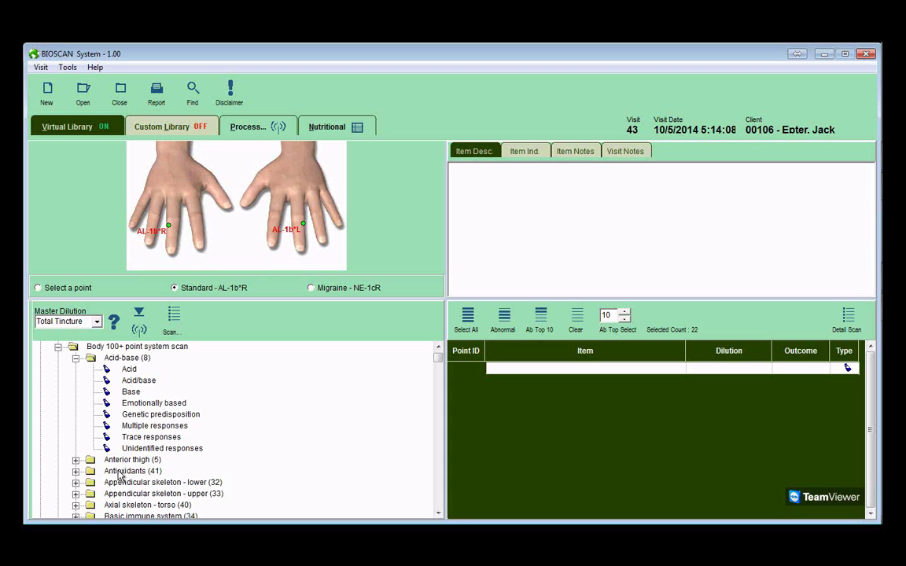
pyautogui.click(76, 471)
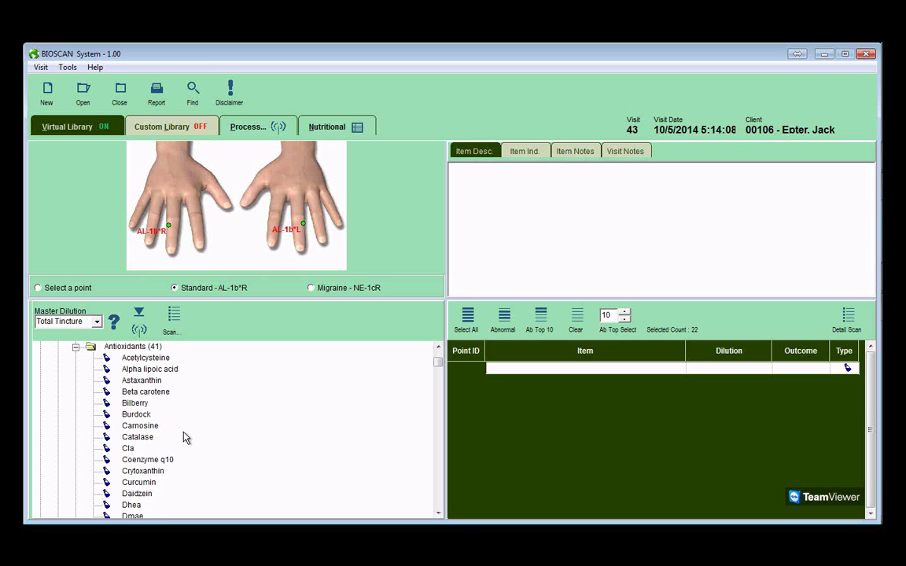
pyautogui.scroll(-3, 182, 434)
pyautogui.scroll(-3, 183, 436)
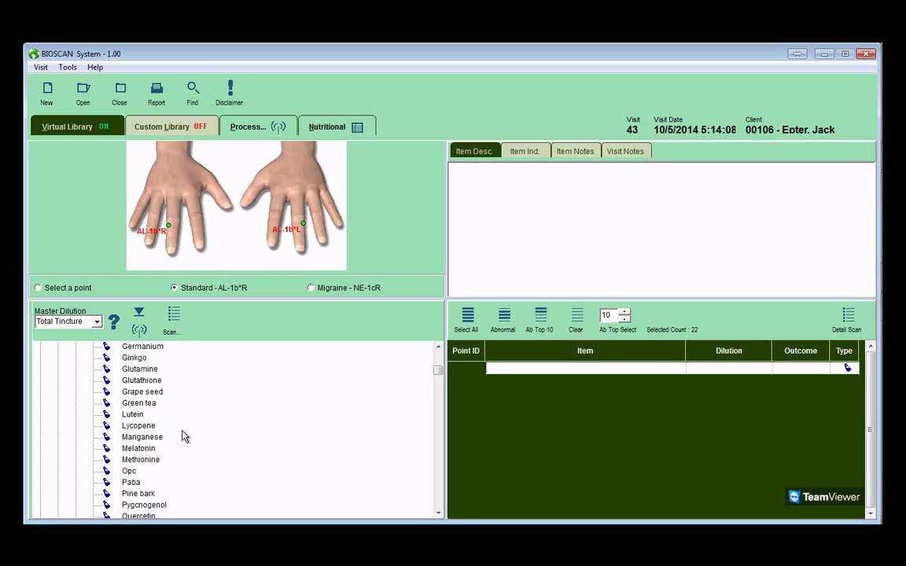
pyautogui.scroll(8, 182, 437)
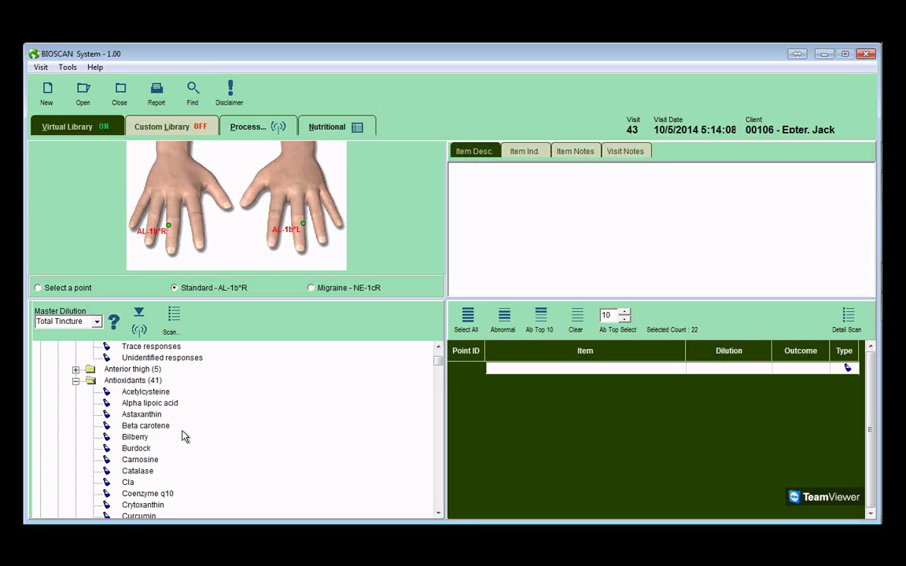
pyautogui.click(76, 415)
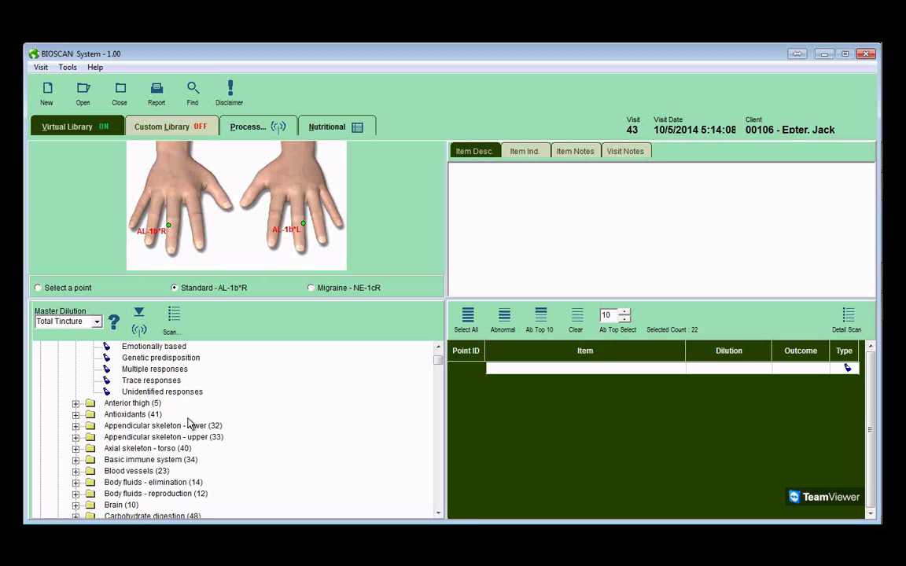
pyautogui.scroll(2, 169, 426)
pyautogui.click(75, 369)
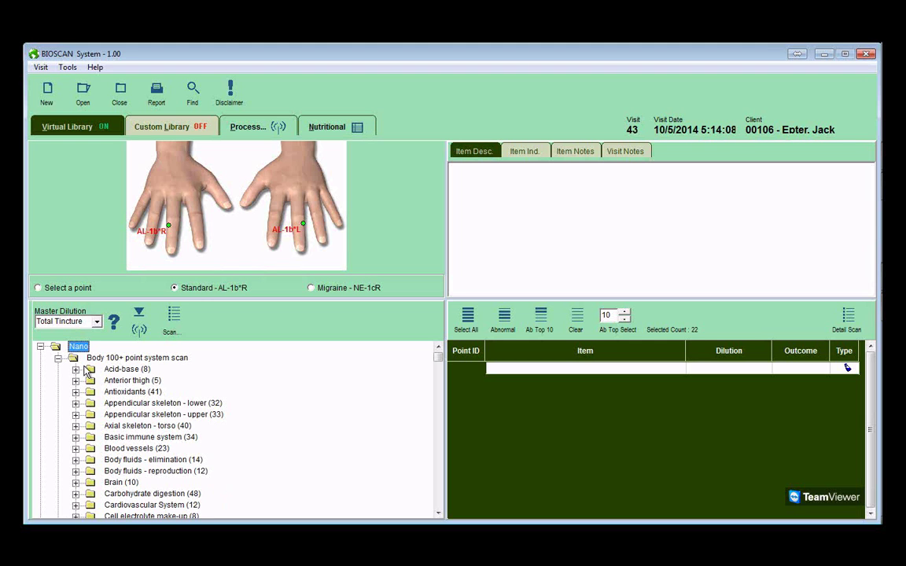
pyautogui.click(58, 358)
# Run a scan test of the Biofeedback stress factors folder, and clear and exit the test list.
pyautogui.click(122, 370)
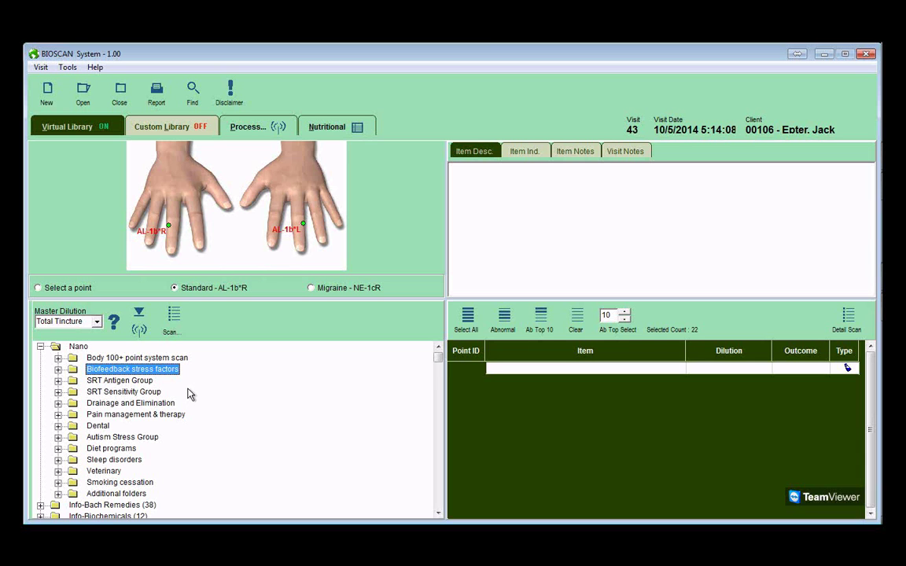
pyautogui.click(175, 315)
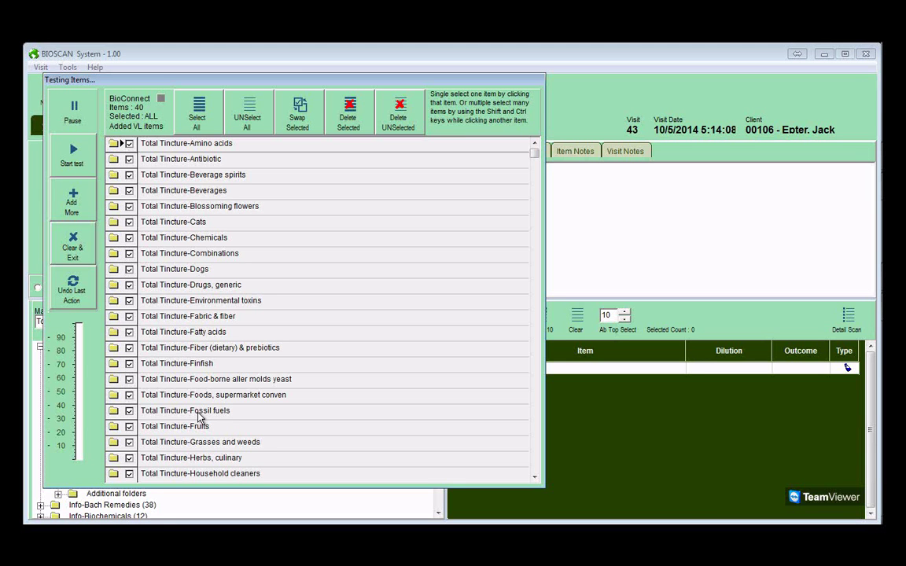
pyautogui.click(73, 155)
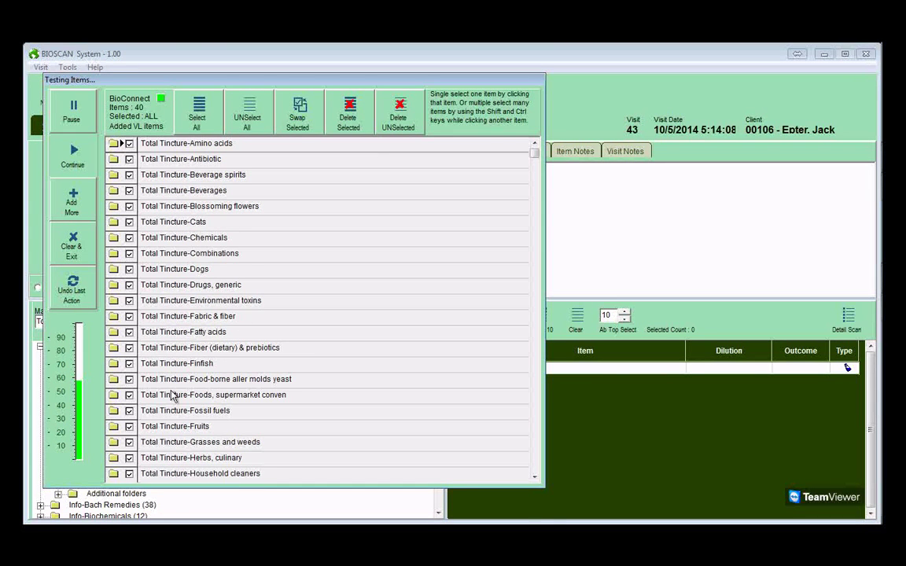
pyautogui.moveTo(252, 83); pyautogui.dragTo(156, 303)
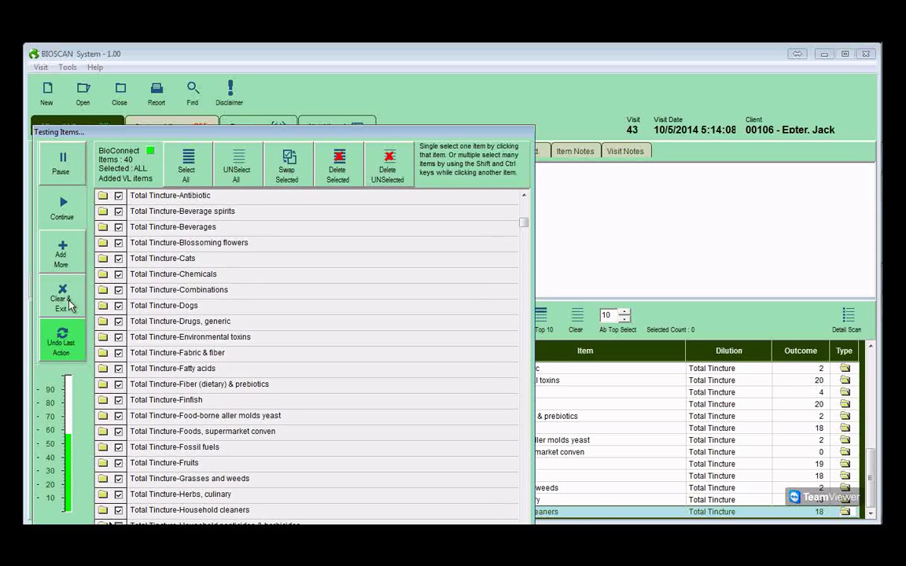
pyautogui.click(69, 302)
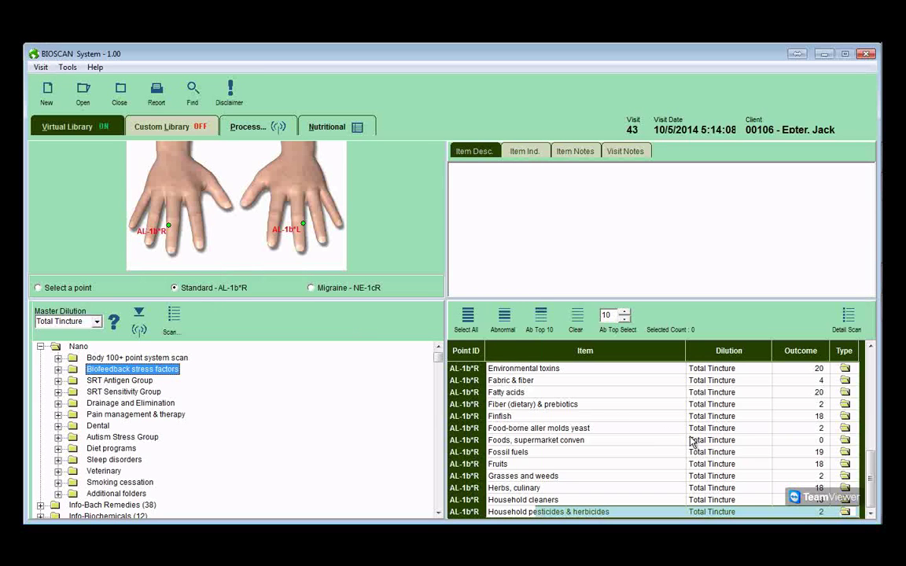
# Select all scan results and preview the Scan Readings report ordered by descending outcome.
pyautogui.click(489, 330)
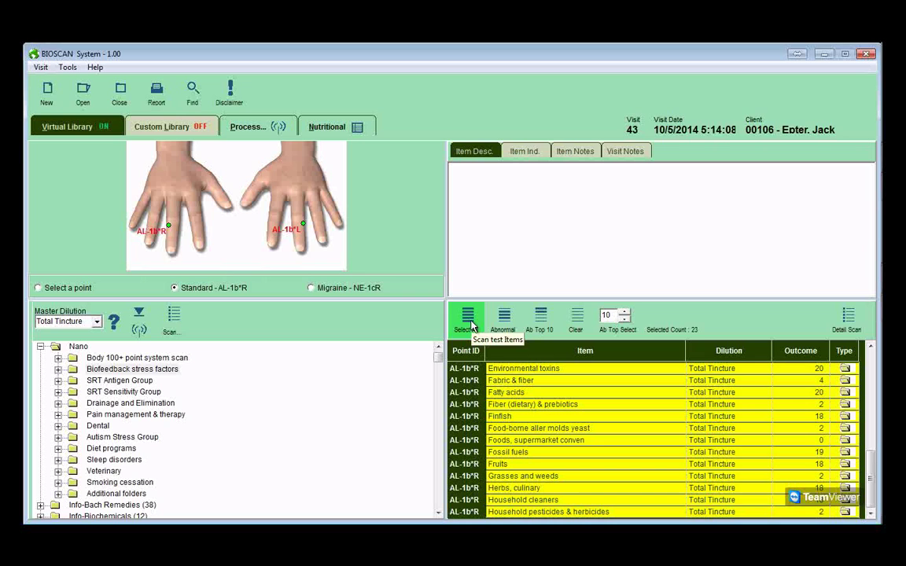
pyautogui.click(157, 94)
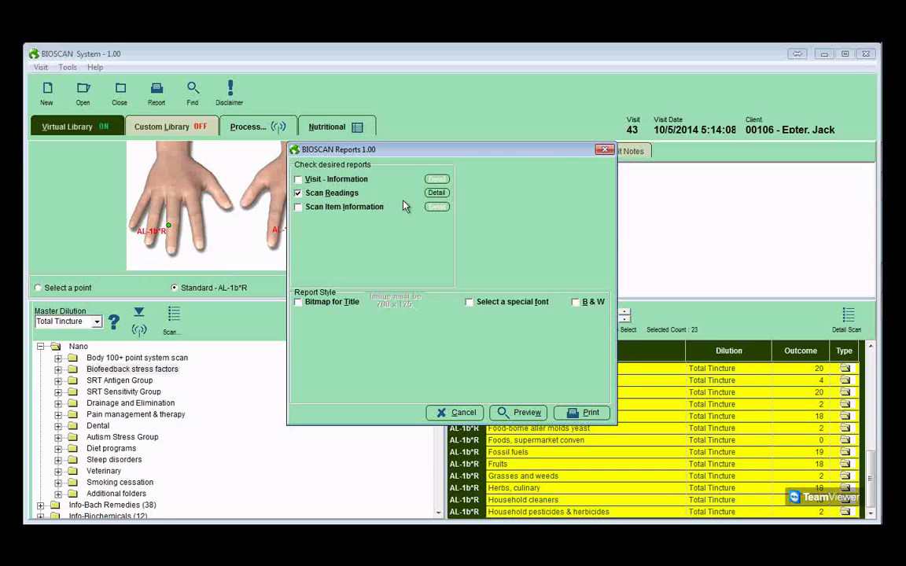
pyautogui.click(437, 193)
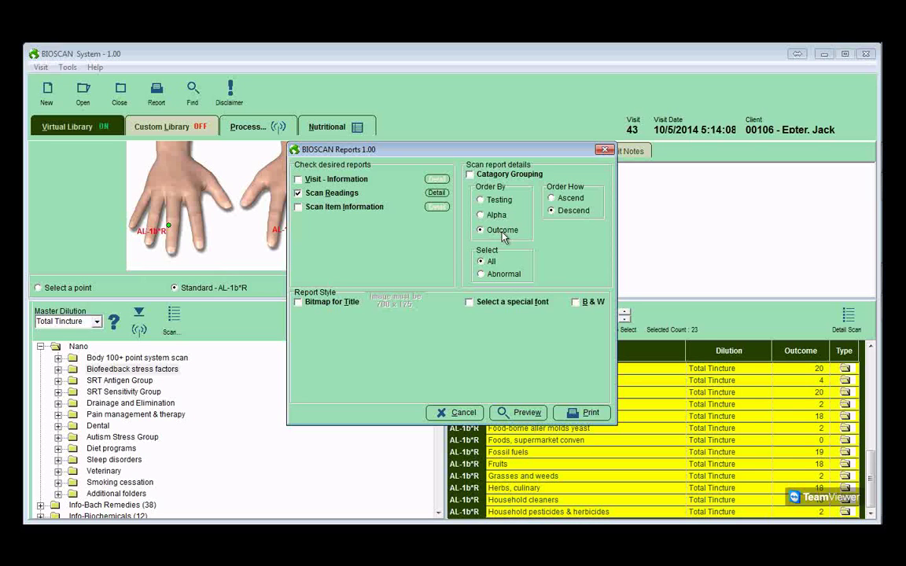
pyautogui.click(521, 413)
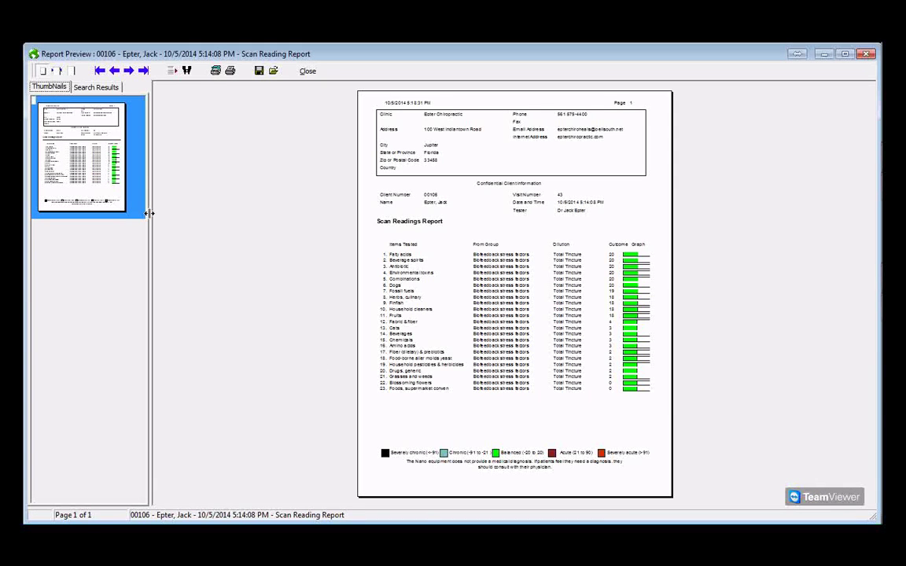
# Enlarge the Scan Readings report to page width, review it down to the color legend, and close the preview.
pyautogui.click(57, 71)
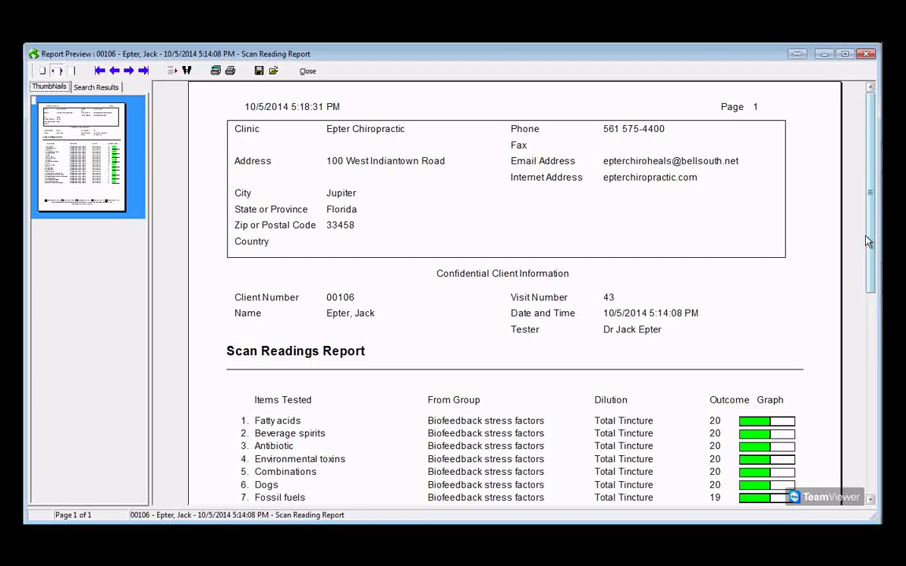
pyautogui.scroll(-3, 868, 271)
pyautogui.moveTo(868, 270); pyautogui.dragTo(839, 380)
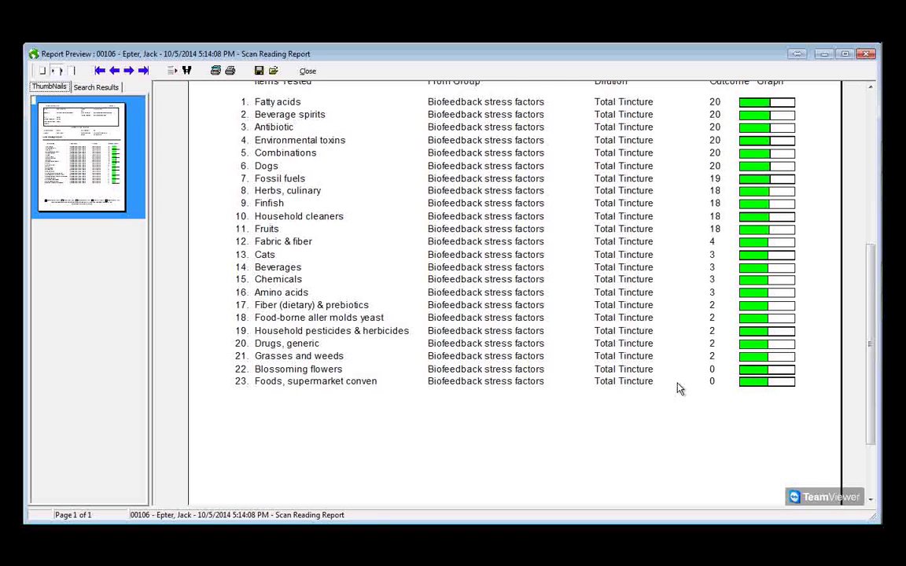
pyautogui.moveTo(872, 369); pyautogui.dragTo(834, 447)
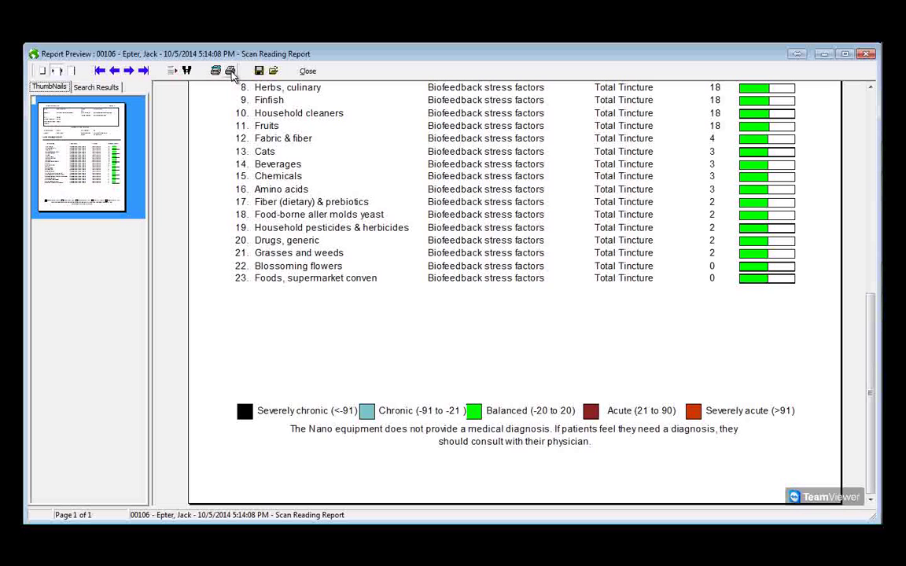
pyautogui.click(307, 72)
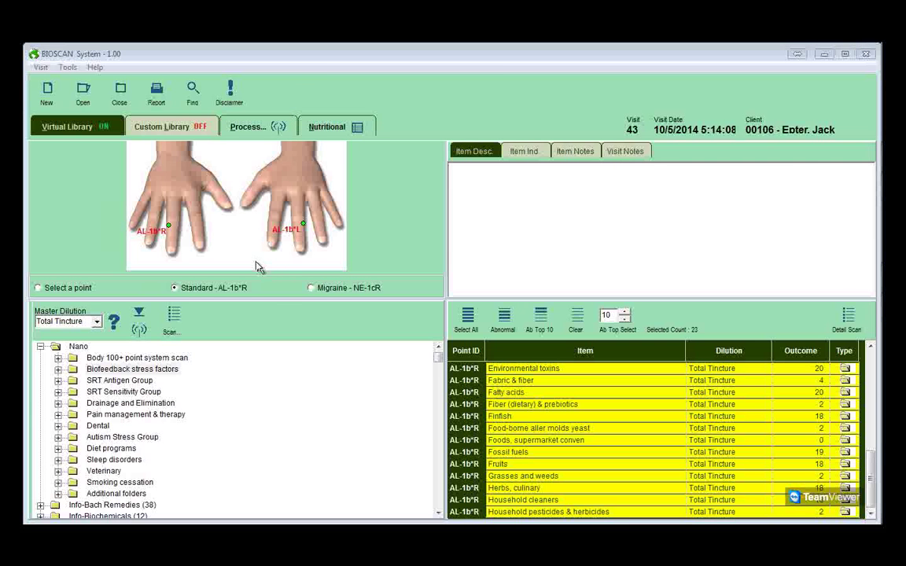
# Switch to the Custom Library and show the contents of the Sarcodes and HIP folders.
pyautogui.click(167, 127)
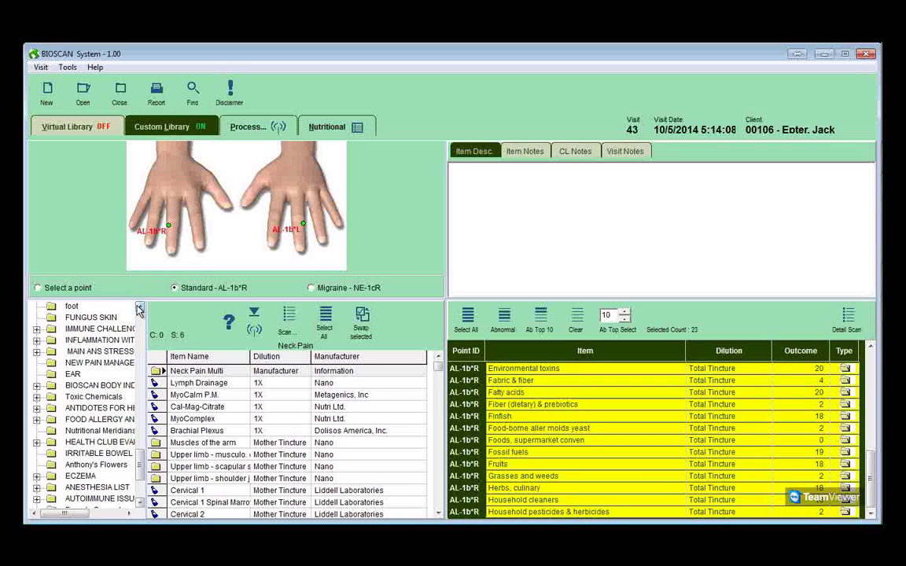
pyautogui.click(139, 309)
pyautogui.click(139, 309)
pyautogui.click(140, 309)
pyautogui.click(139, 309)
pyautogui.click(139, 309)
pyautogui.click(139, 309)
pyautogui.click(139, 309)
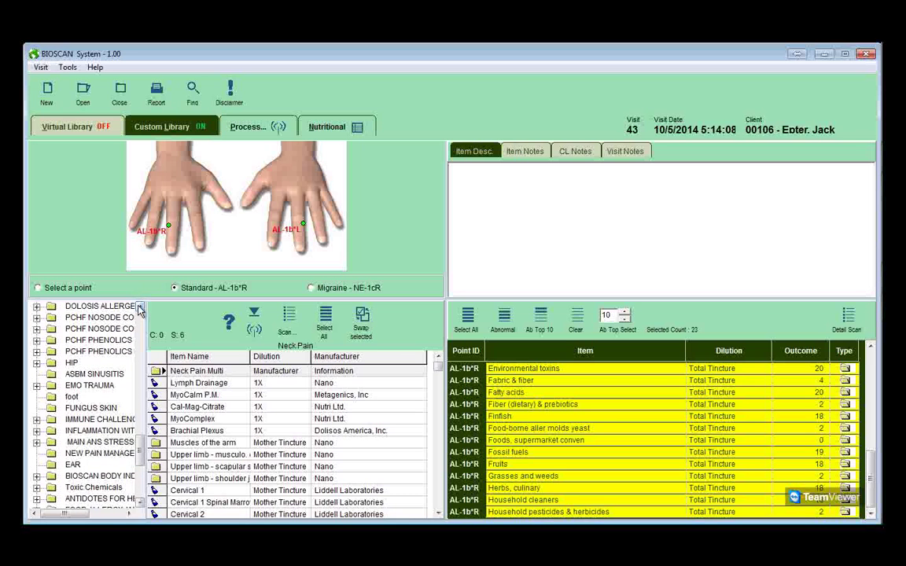
pyautogui.scroll(10, 139, 309)
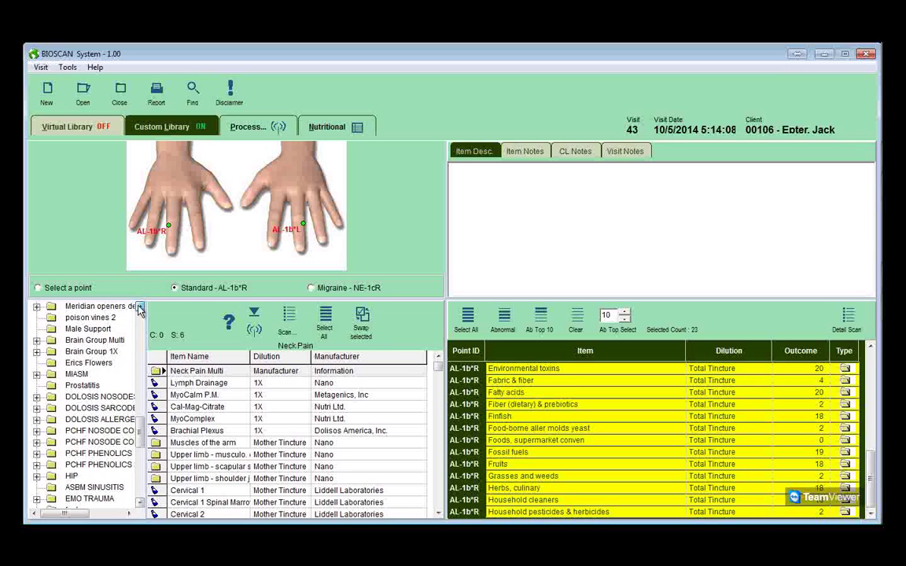
pyautogui.click(139, 309)
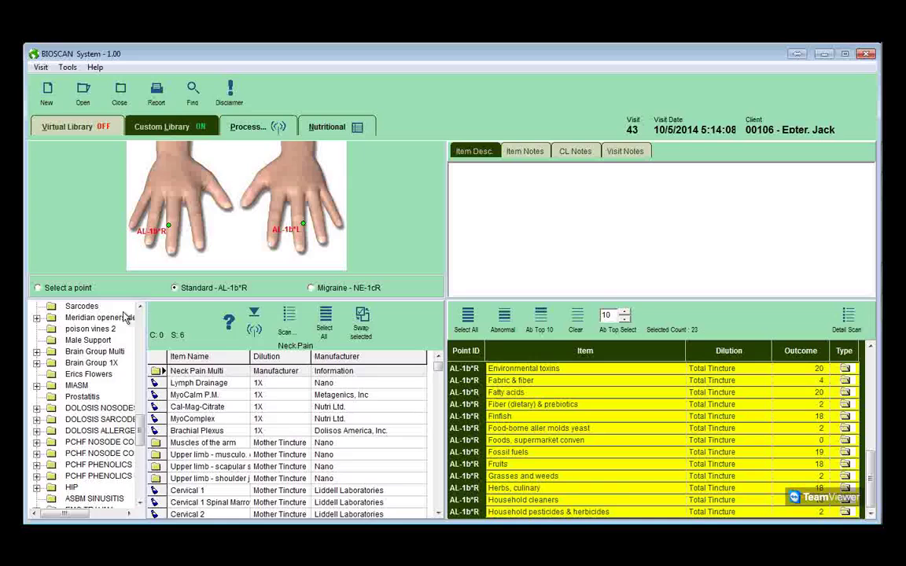
pyautogui.click(80, 307)
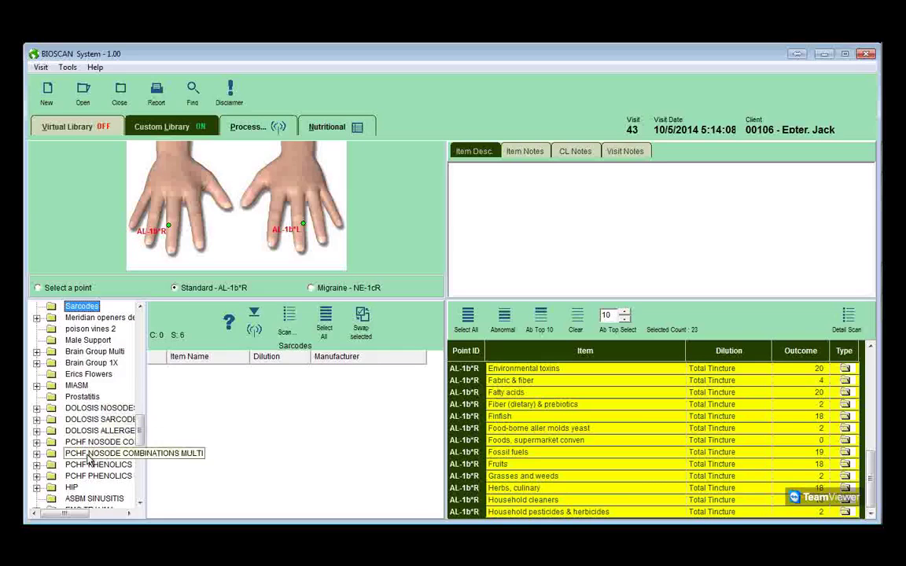
pyautogui.click(71, 488)
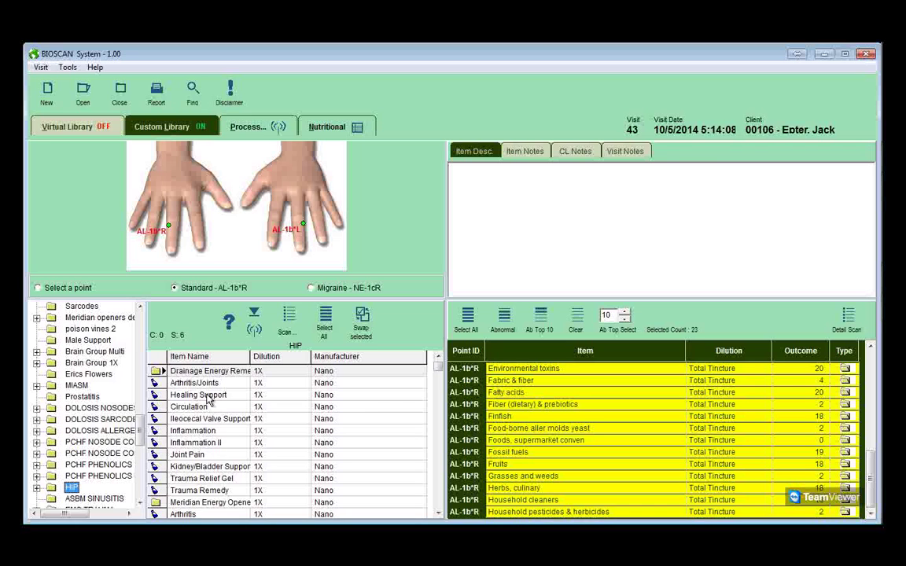
# Run the Standard Process - v1.0 nutritional for the current visit.
pyautogui.moveTo(438, 513); pyautogui.dragTo(439, 515)
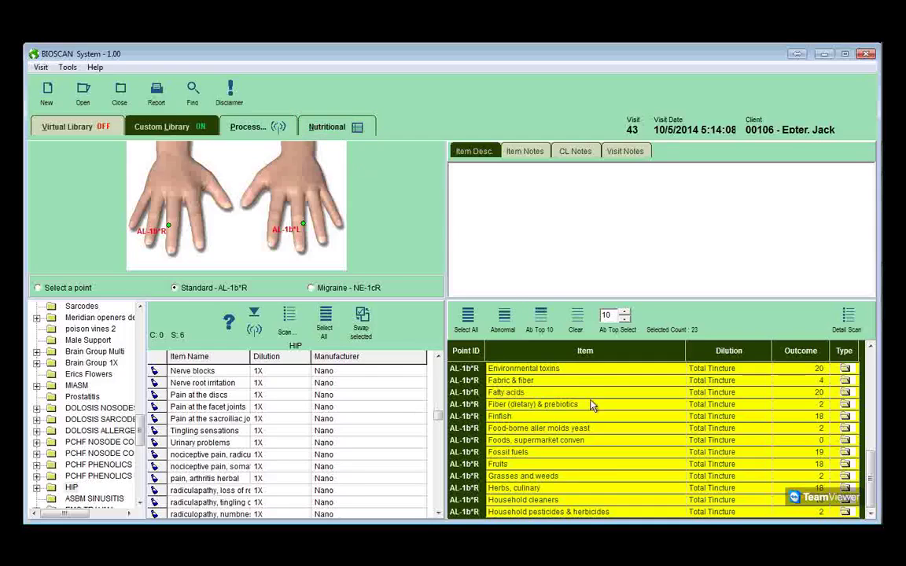
pyautogui.click(330, 131)
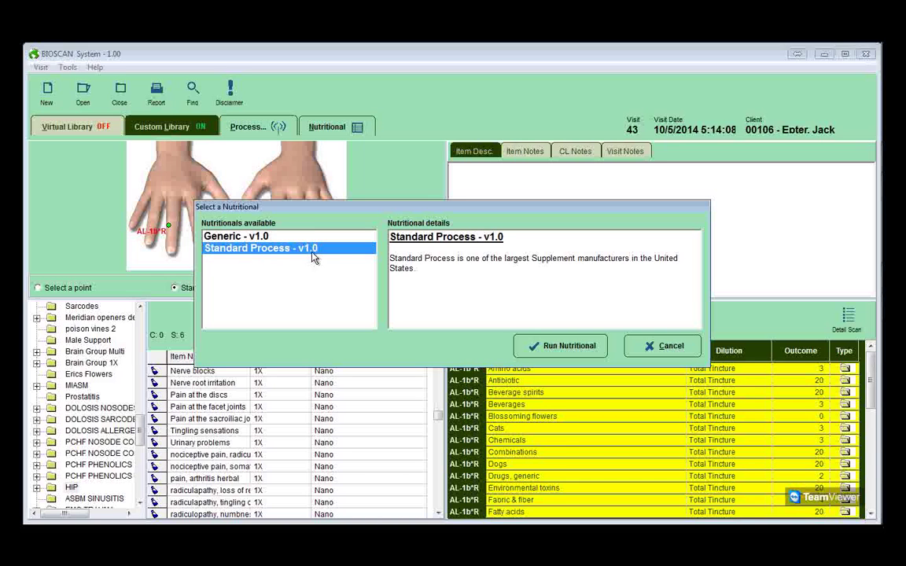
pyautogui.click(552, 351)
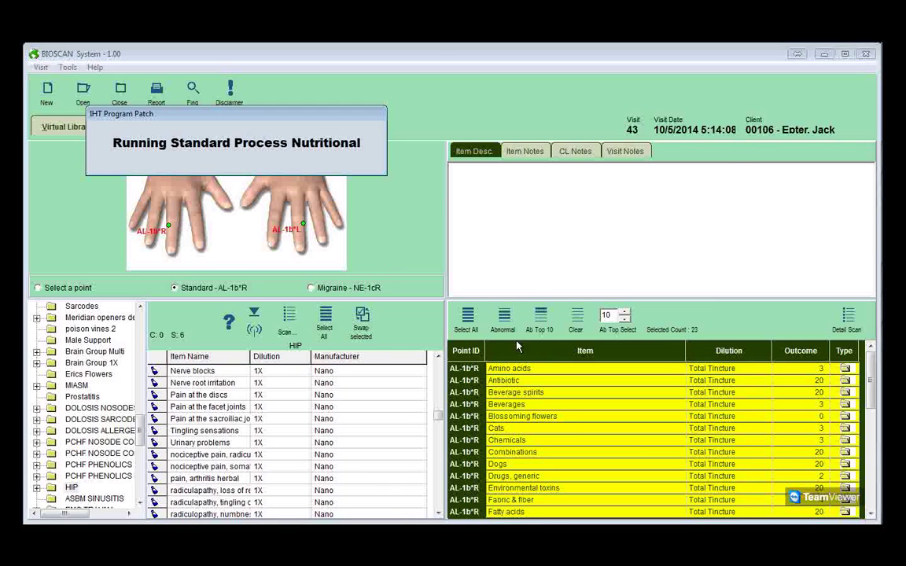
pyautogui.click(401, 305)
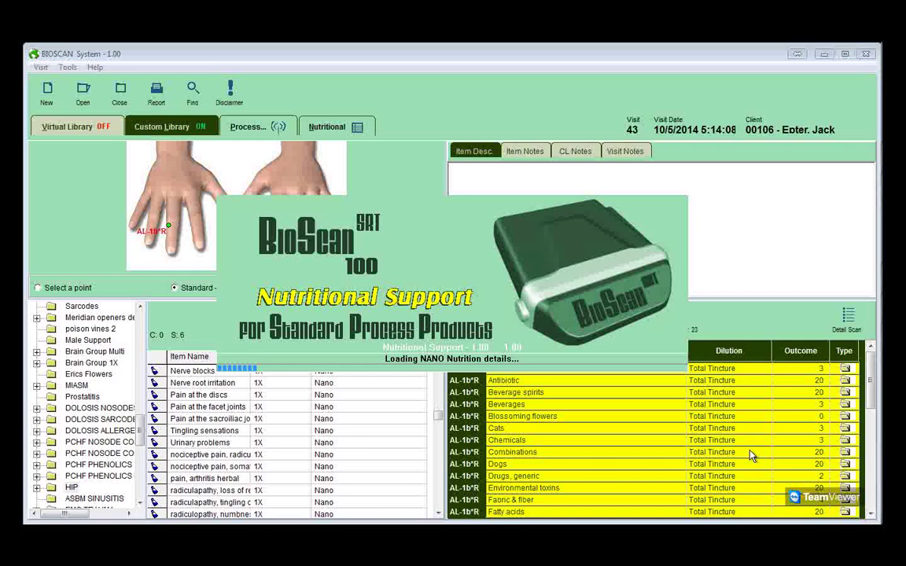
pyautogui.click(449, 305)
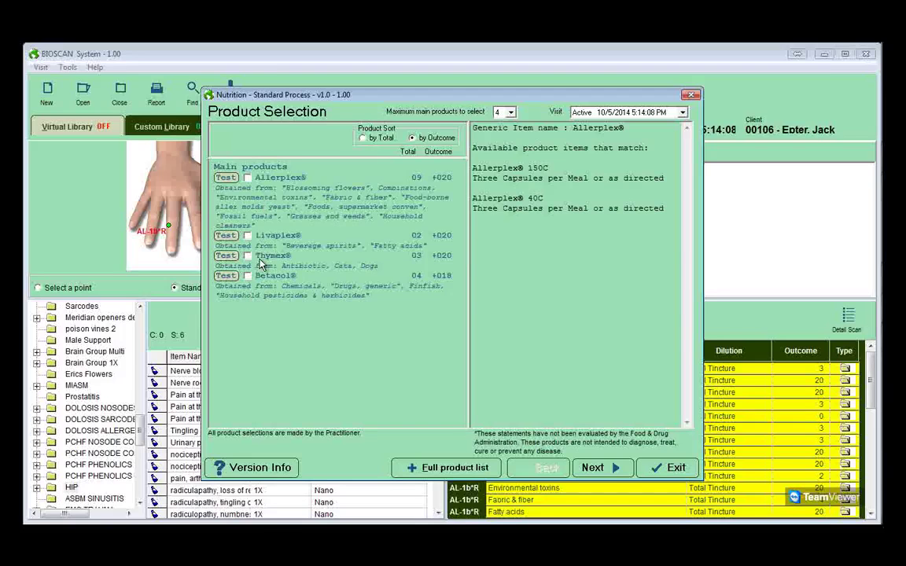
# Select the main products Allerplex, Livaplex, Thymex and Betacol in the product selection.
pyautogui.click(248, 177)
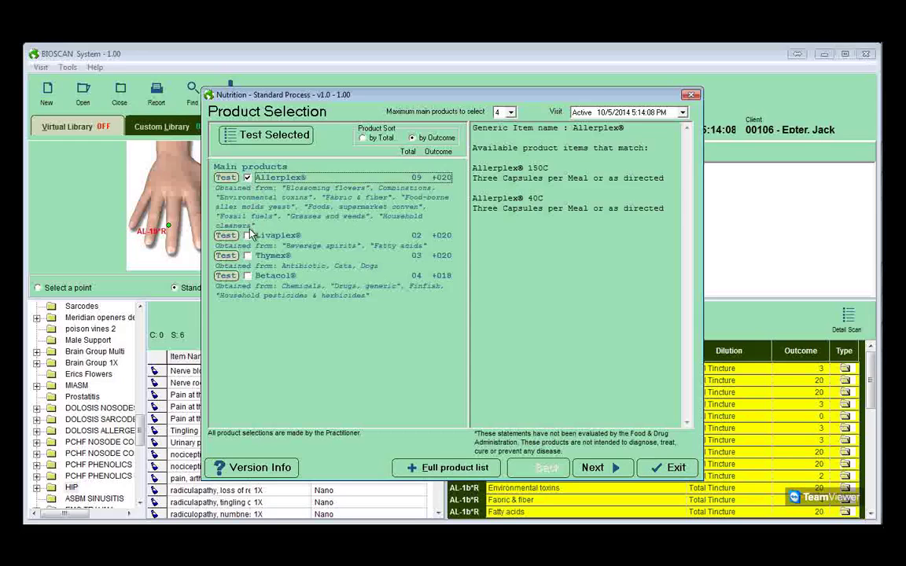
pyautogui.click(248, 235)
pyautogui.click(246, 256)
pyautogui.click(248, 276)
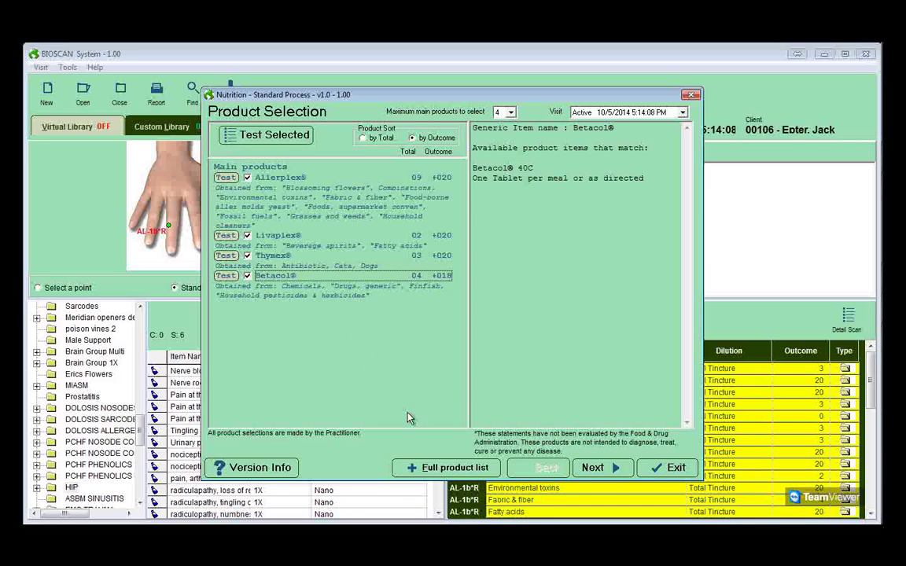
# Add A-C Carbamide and A-F Betafood from the full product list as additional products.
pyautogui.click(439, 470)
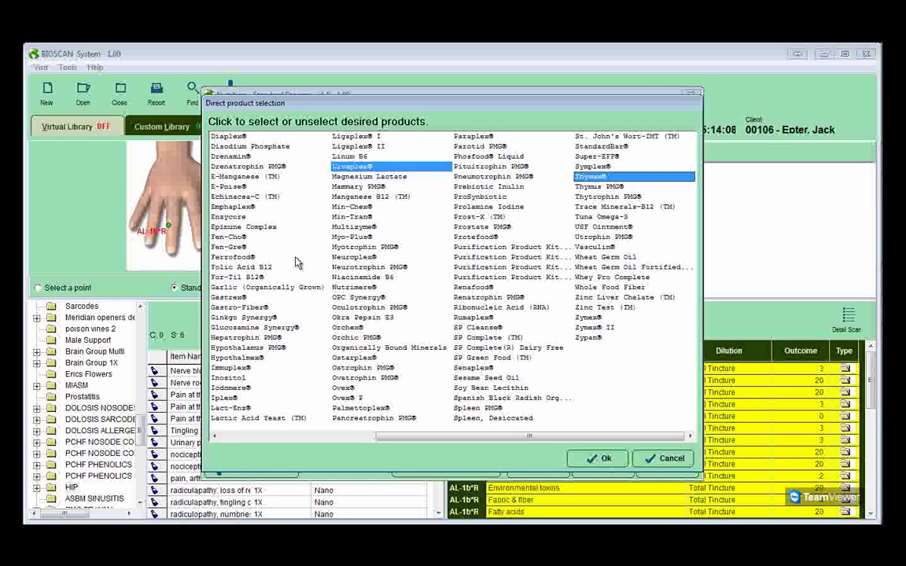
pyautogui.moveTo(375, 437); pyautogui.dragTo(225, 437)
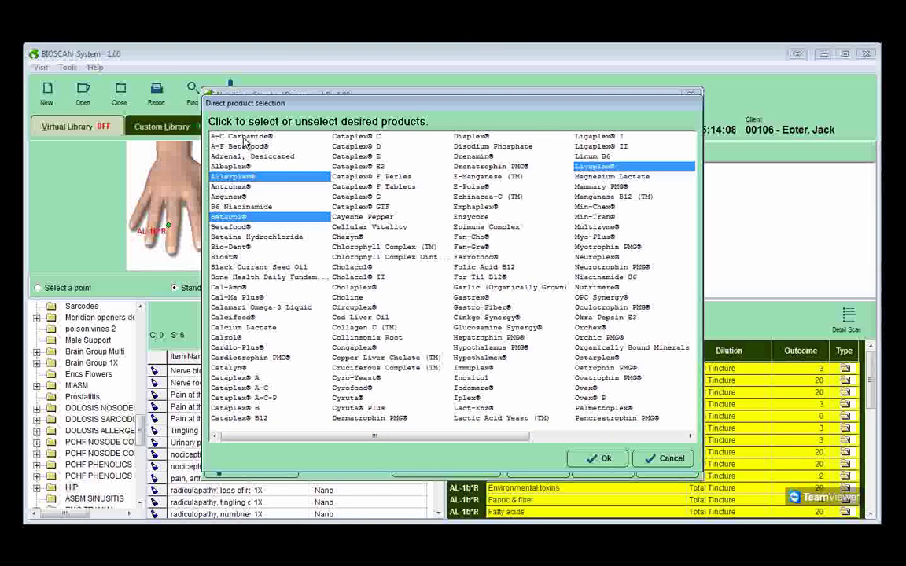
pyautogui.click(244, 138)
pyautogui.click(241, 146)
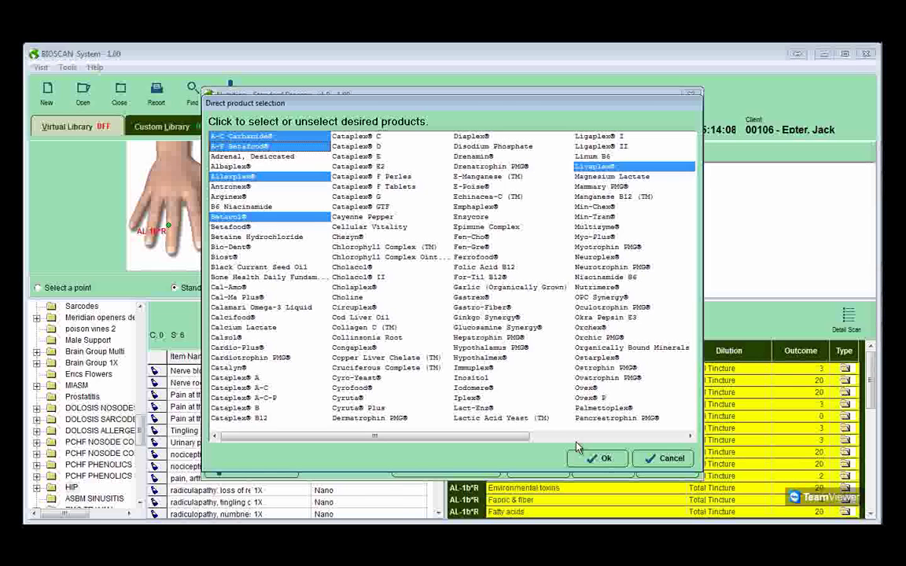
pyautogui.click(596, 461)
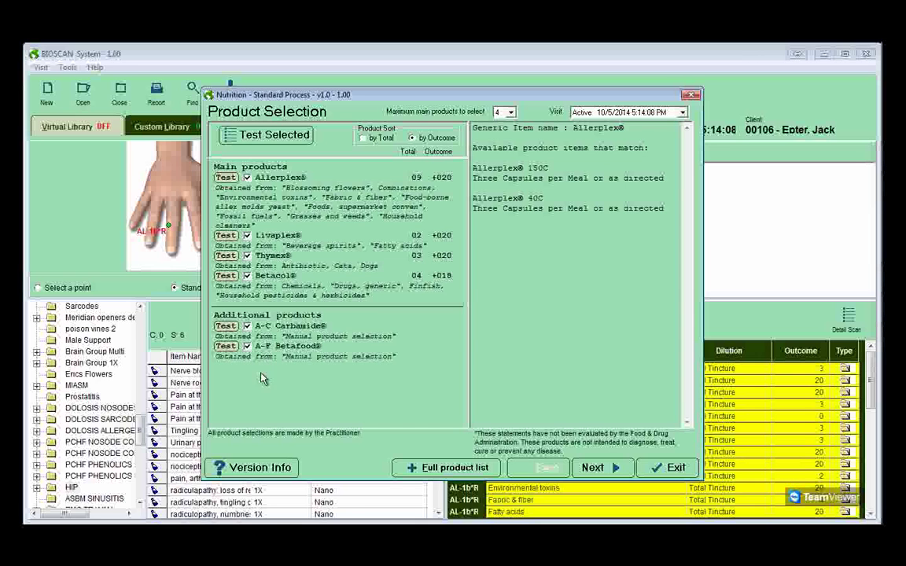
# Run a scan test of all the selected Standard Process products and exit the finished scan.
pyautogui.click(289, 140)
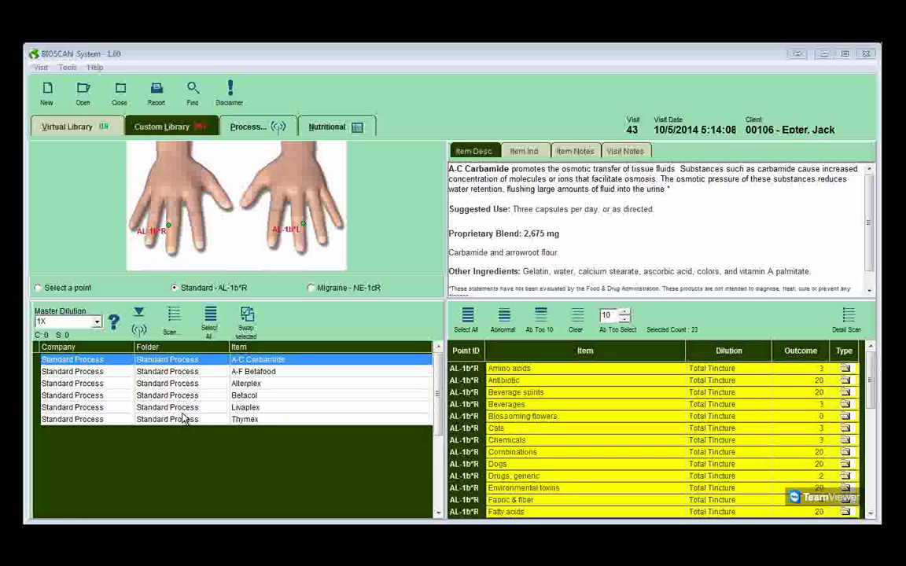
pyautogui.click(209, 316)
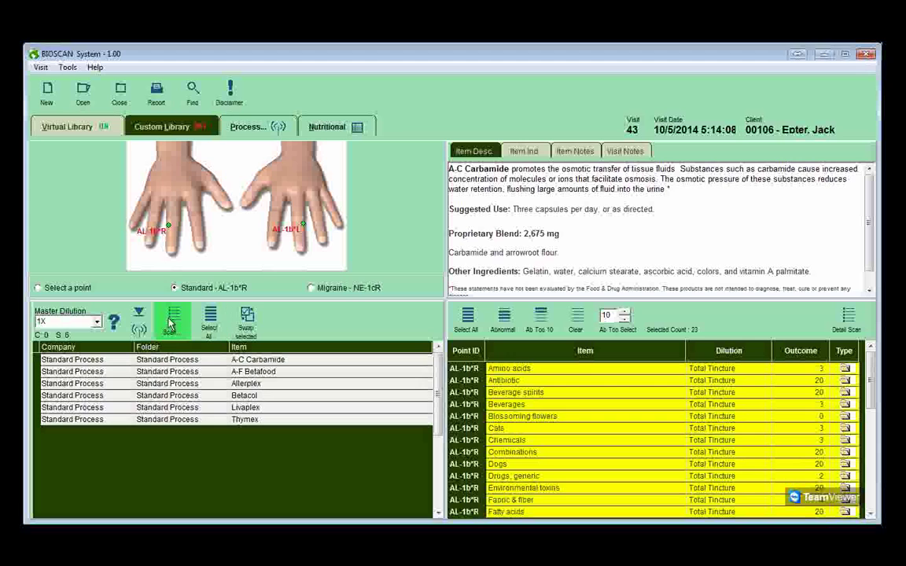
pyautogui.click(172, 316)
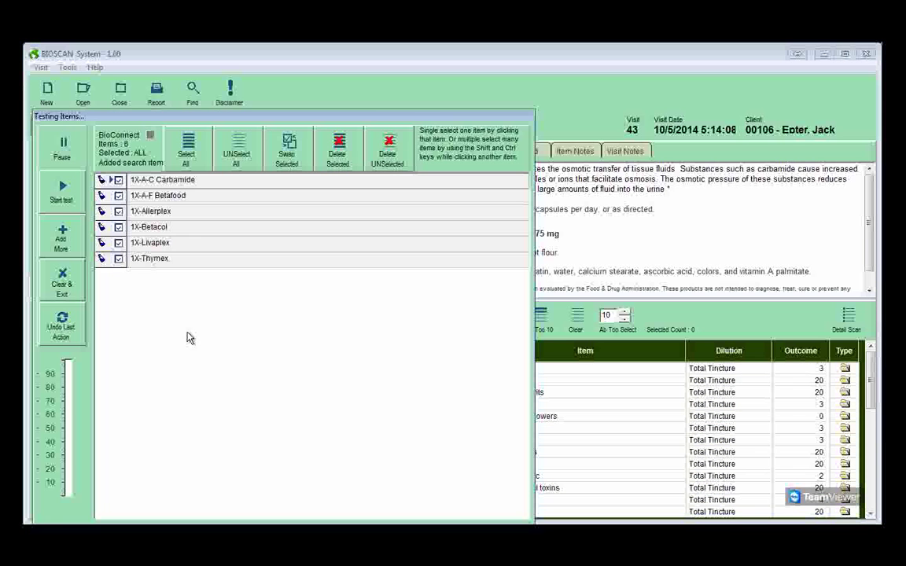
pyautogui.click(63, 194)
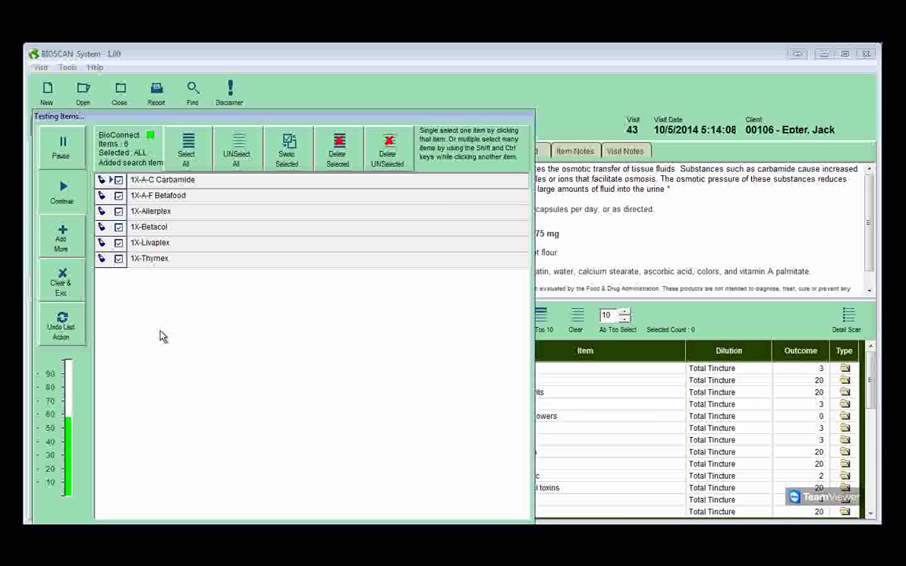
pyautogui.moveTo(354, 120); pyautogui.dragTo(254, 103)
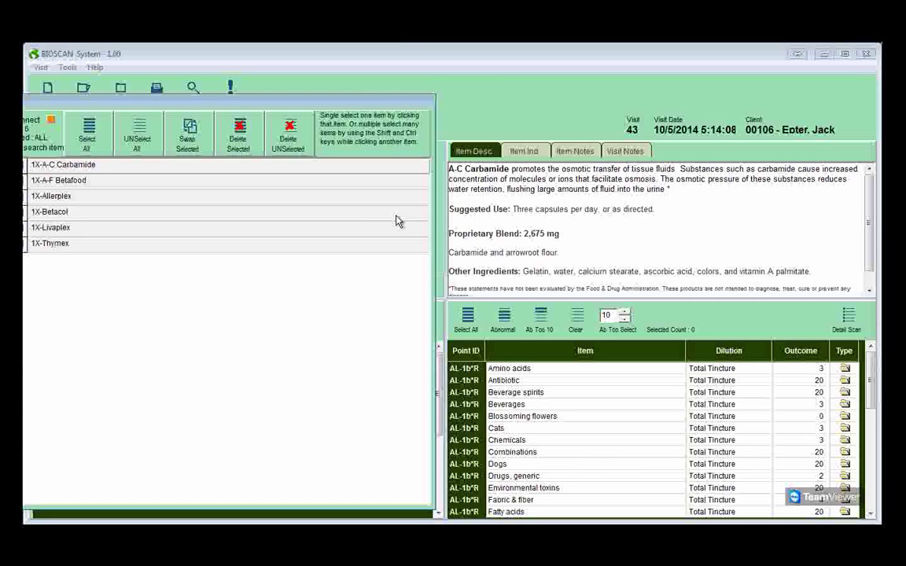
pyautogui.moveTo(379, 101); pyautogui.dragTo(420, 102)
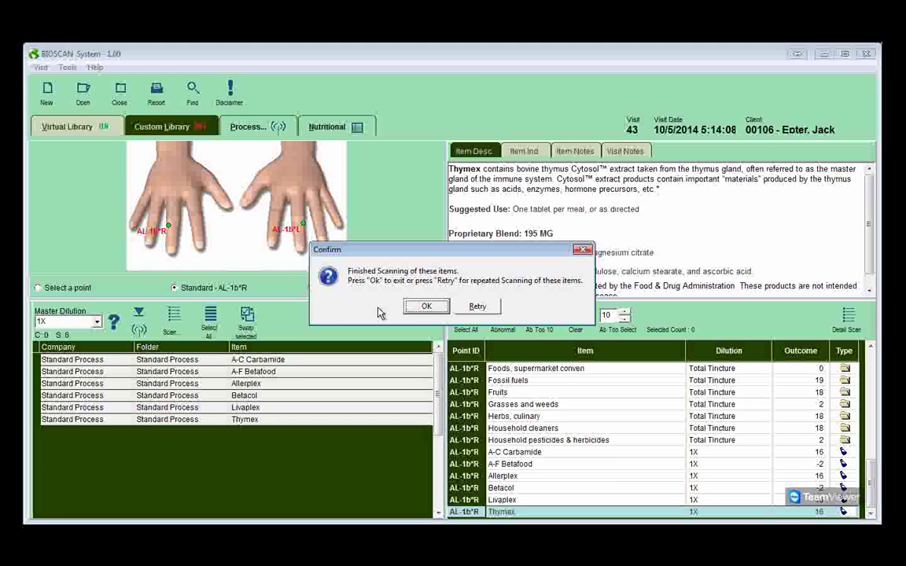
pyautogui.click(427, 306)
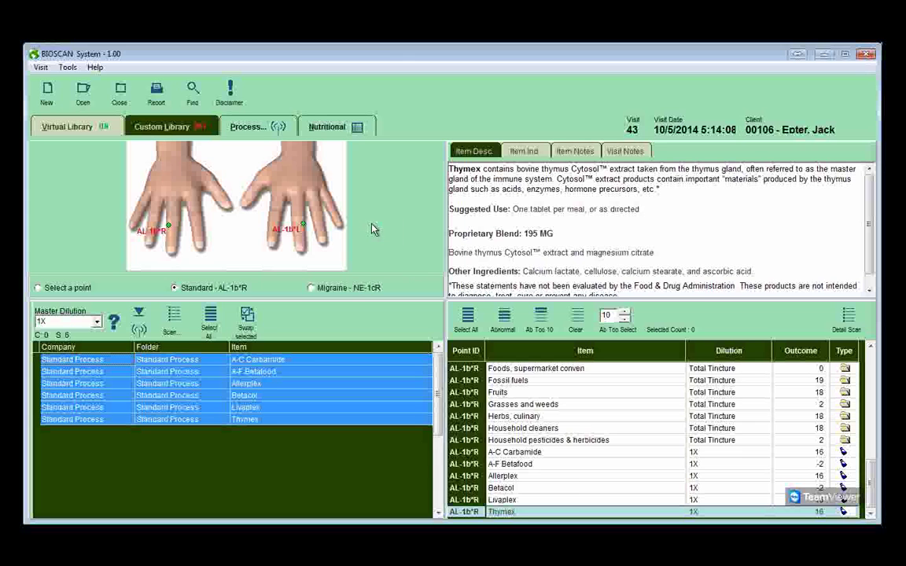
# Put all scan results on the process list and set the transmit time to 3 minutes.
pyautogui.click(469, 323)
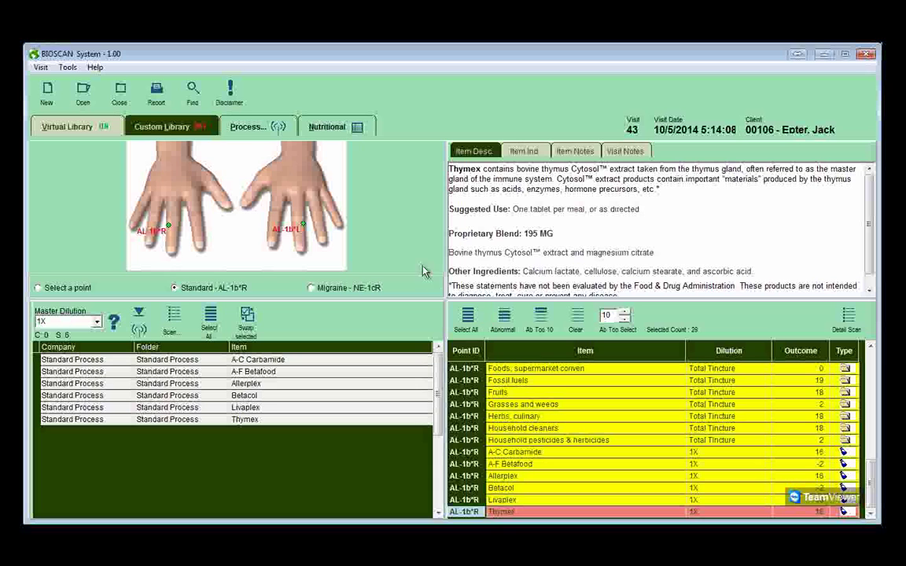
pyautogui.click(252, 132)
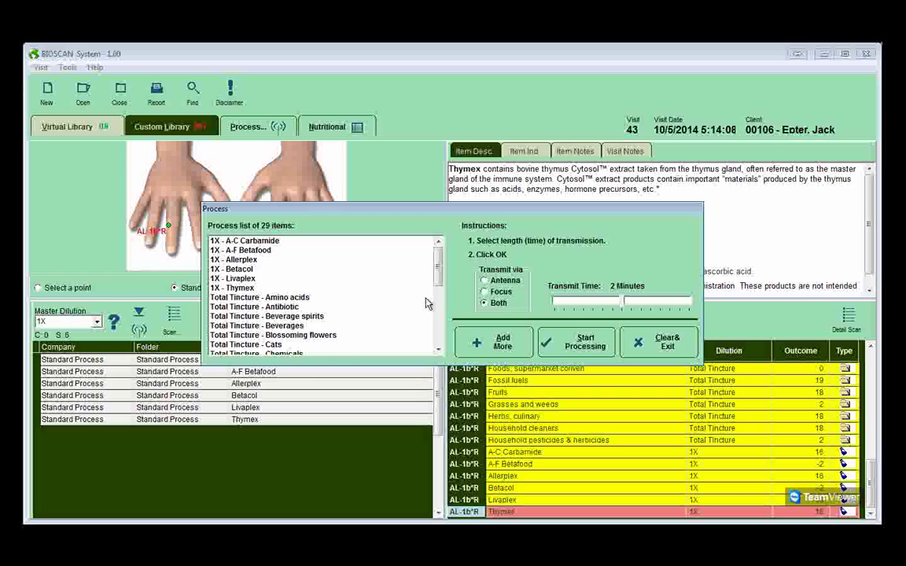
pyautogui.scroll(-6, 386, 303)
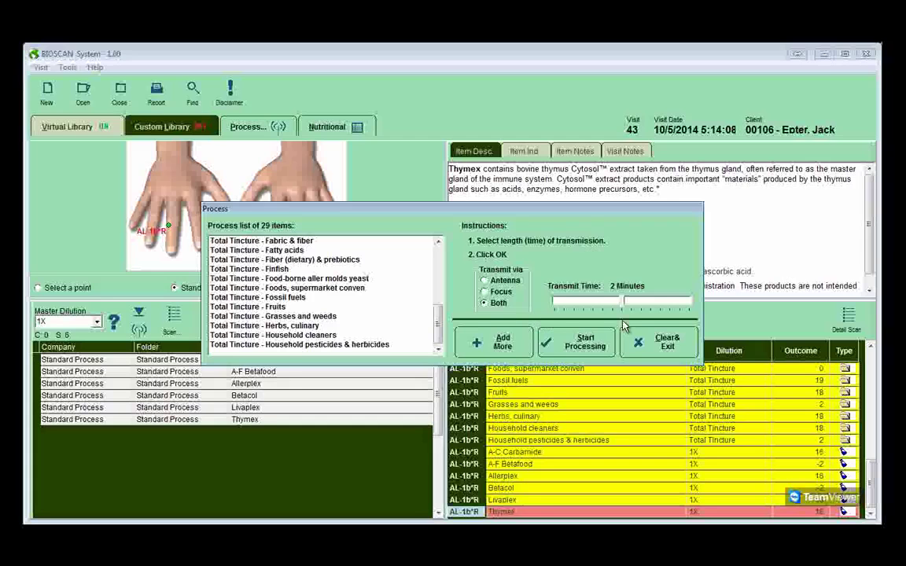
pyautogui.moveTo(623, 308); pyautogui.dragTo(650, 305)
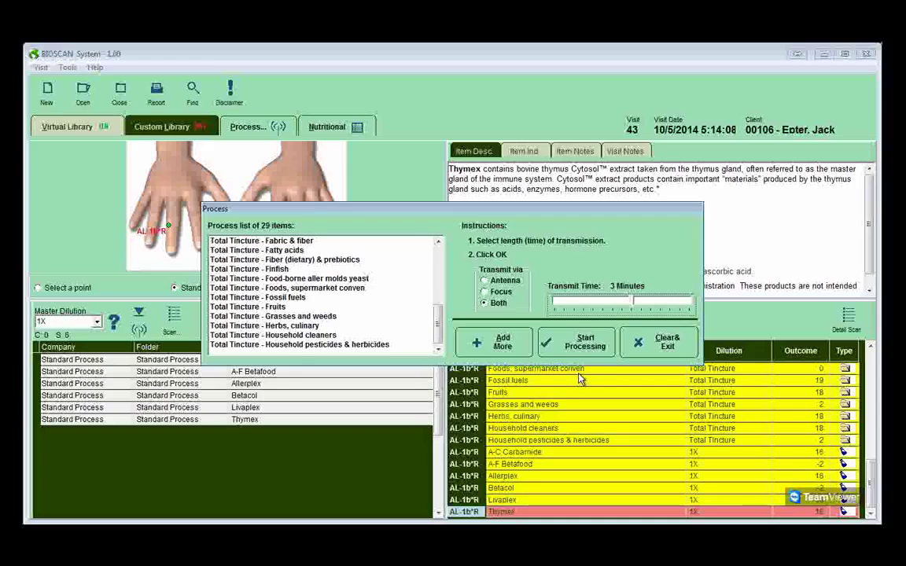
# Start processing the listed items, stop the transmission before it completes, and dismiss the dialog.
pyautogui.click(579, 347)
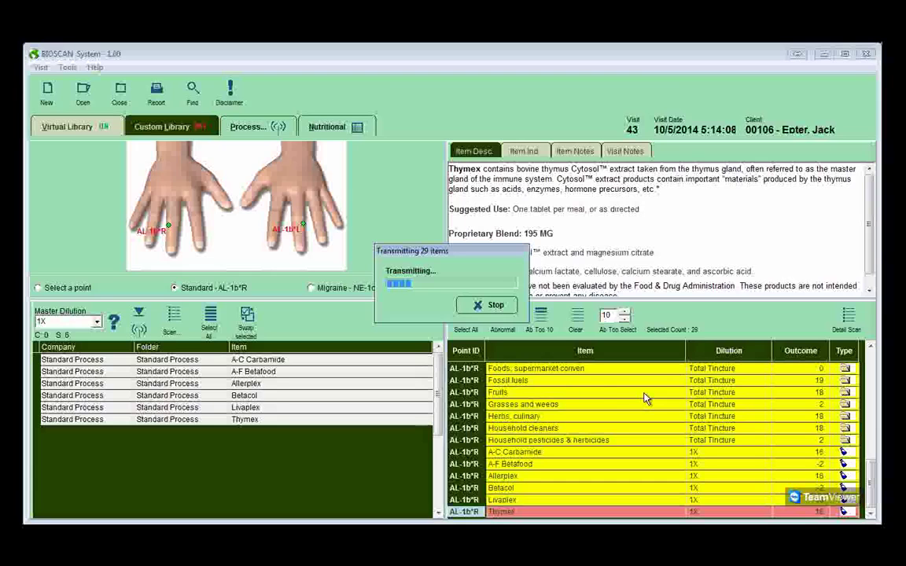
pyautogui.click(487, 307)
pyautogui.click(429, 307)
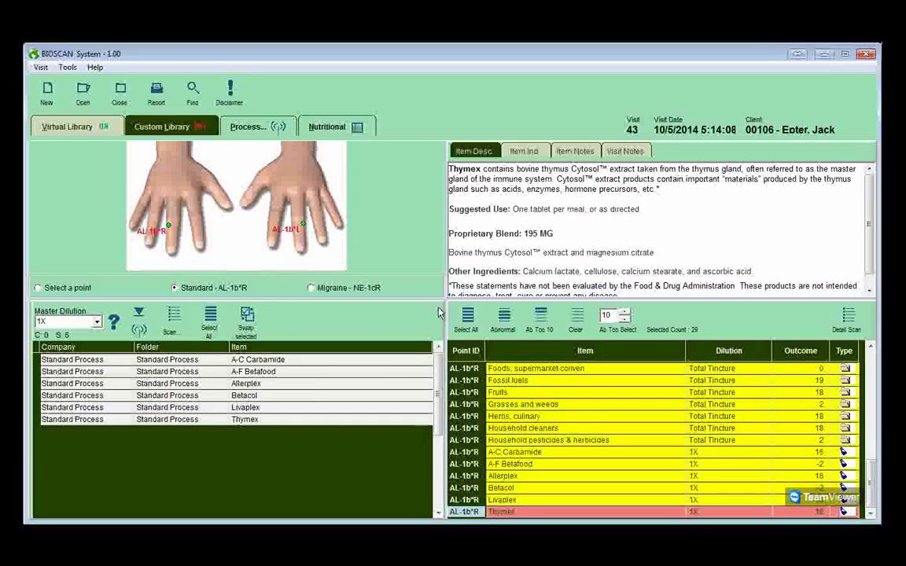